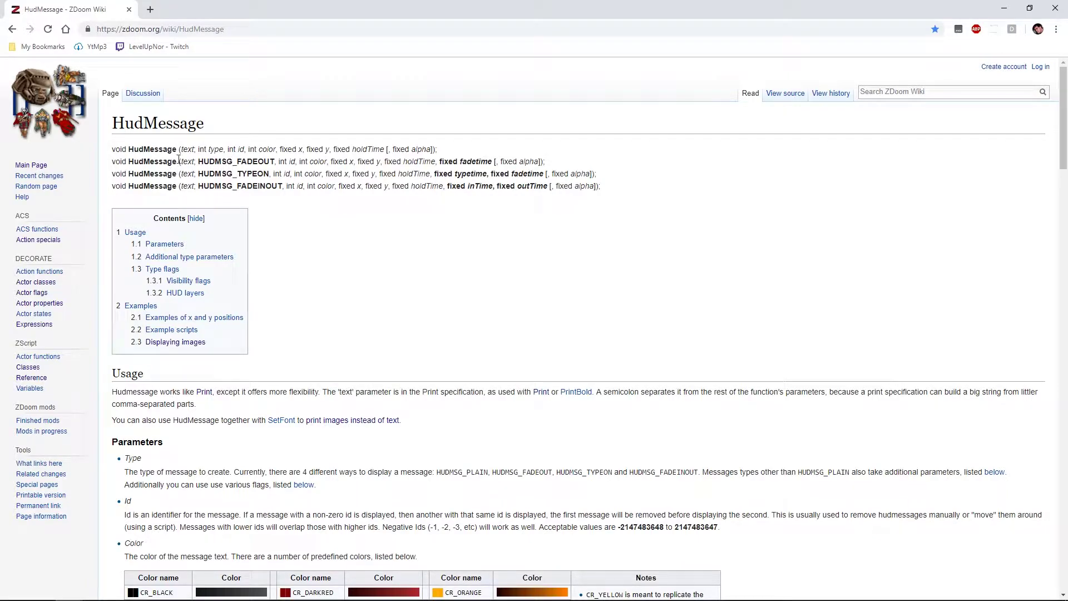
{"action": "scroll", "coordinate": [542, 233], "scroll_direction": "down", "scroll_amount": 3}
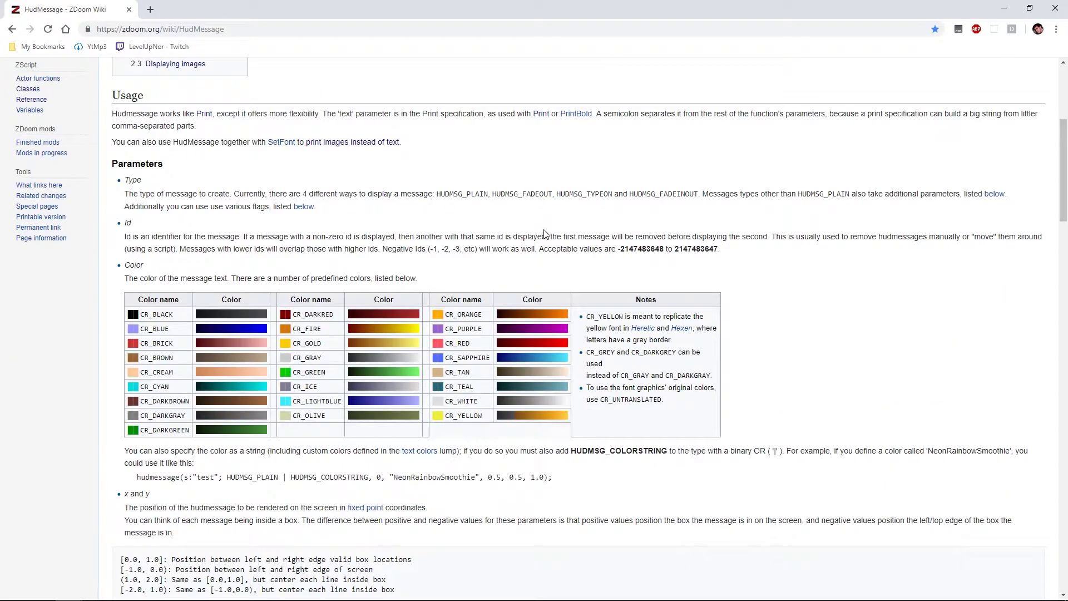
{"action": "scroll", "coordinate": [544, 234], "scroll_direction": "down", "scroll_amount": 3}
{"action": "scroll", "coordinate": [550, 228], "scroll_direction": "down", "scroll_amount": 3}
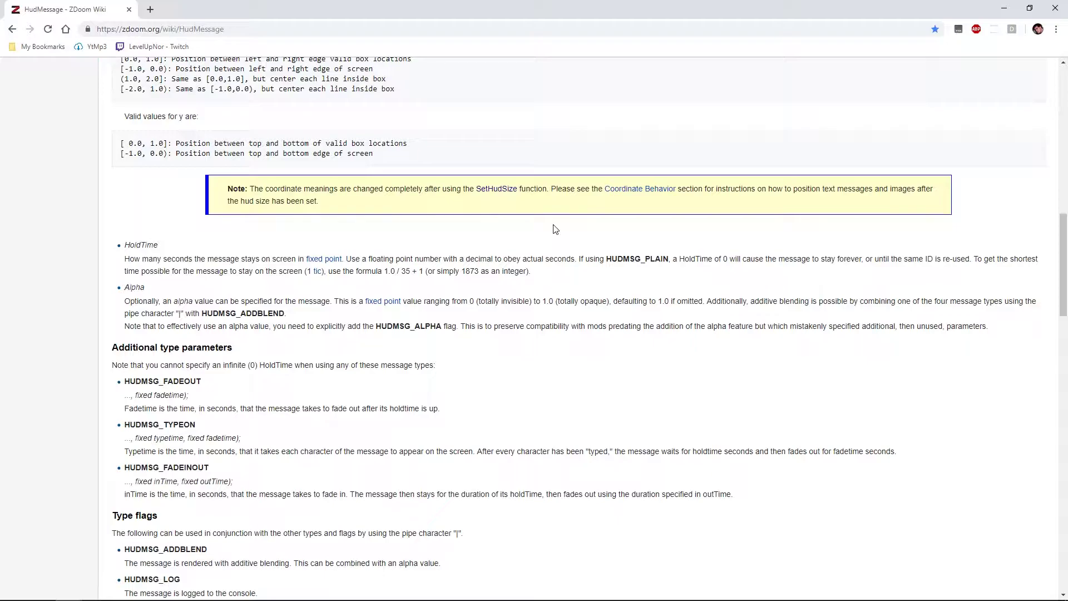
{"action": "scroll", "coordinate": [553, 228], "scroll_direction": "down", "scroll_amount": 3}
{"action": "scroll", "coordinate": [560, 231], "scroll_direction": "down", "scroll_amount": 5}
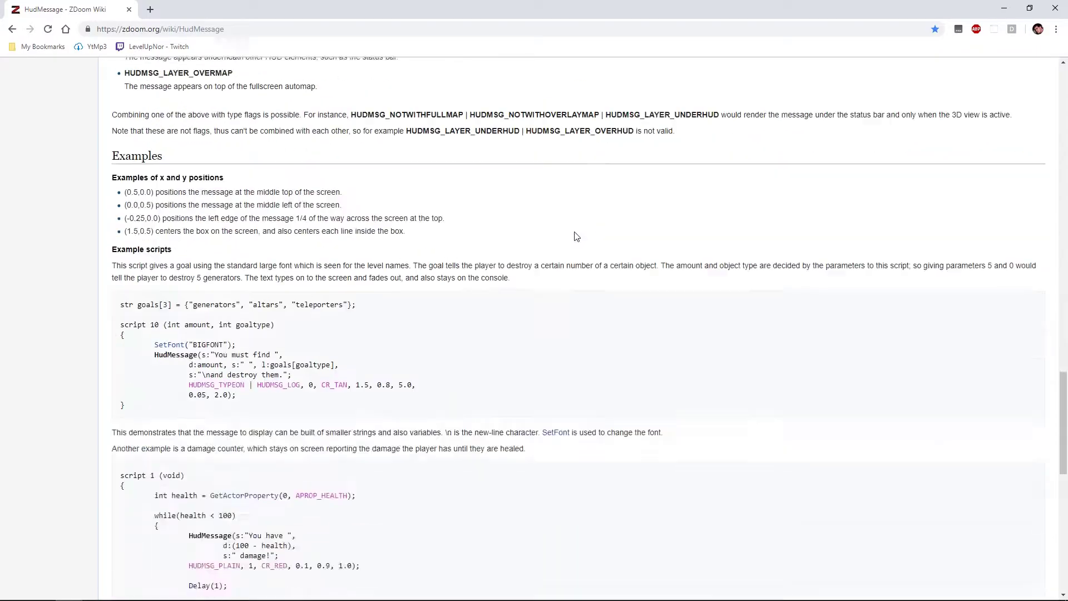
{"action": "scroll", "coordinate": [572, 232], "scroll_direction": "down", "scroll_amount": 5}
{"action": "scroll", "coordinate": [580, 241], "scroll_direction": "up", "scroll_amount": 2}
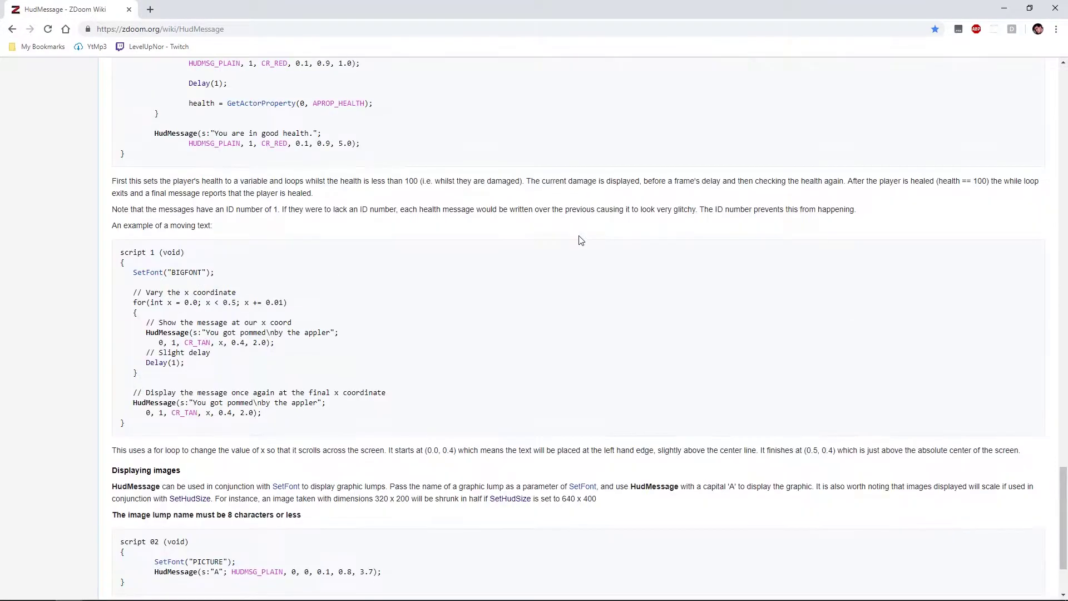
{"action": "scroll", "coordinate": [580, 240], "scroll_direction": "down", "scroll_amount": 1}
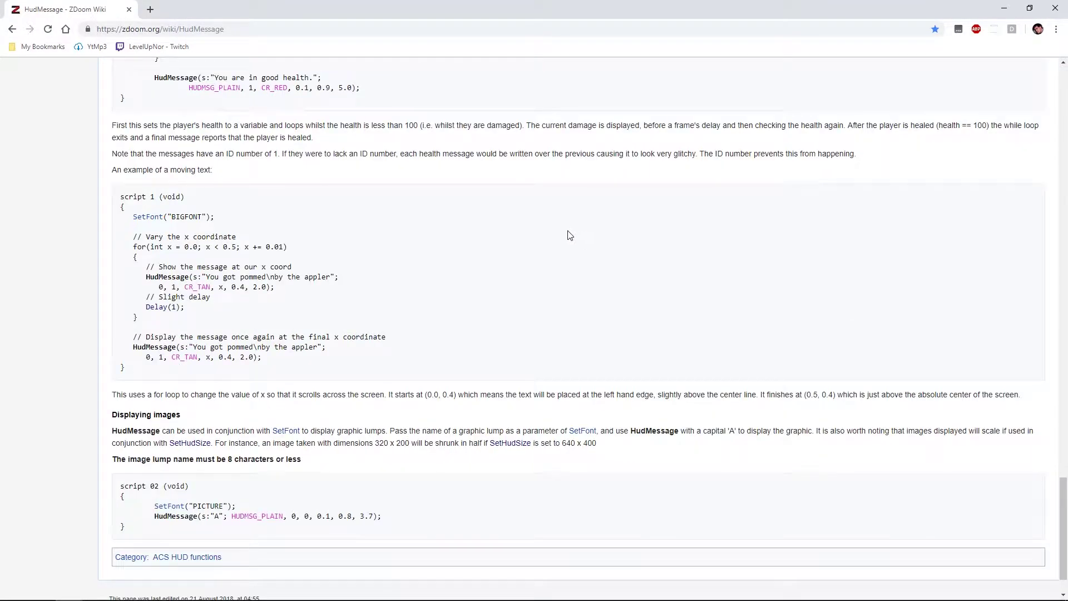
{"action": "scroll", "coordinate": [576, 240], "scroll_direction": "up", "scroll_amount": 4}
{"action": "scroll", "coordinate": [581, 240], "scroll_direction": "up", "scroll_amount": 4}
{"action": "scroll", "coordinate": [582, 241], "scroll_direction": "up", "scroll_amount": 5}
{"action": "scroll", "coordinate": [579, 242], "scroll_direction": "up", "scroll_amount": 3}
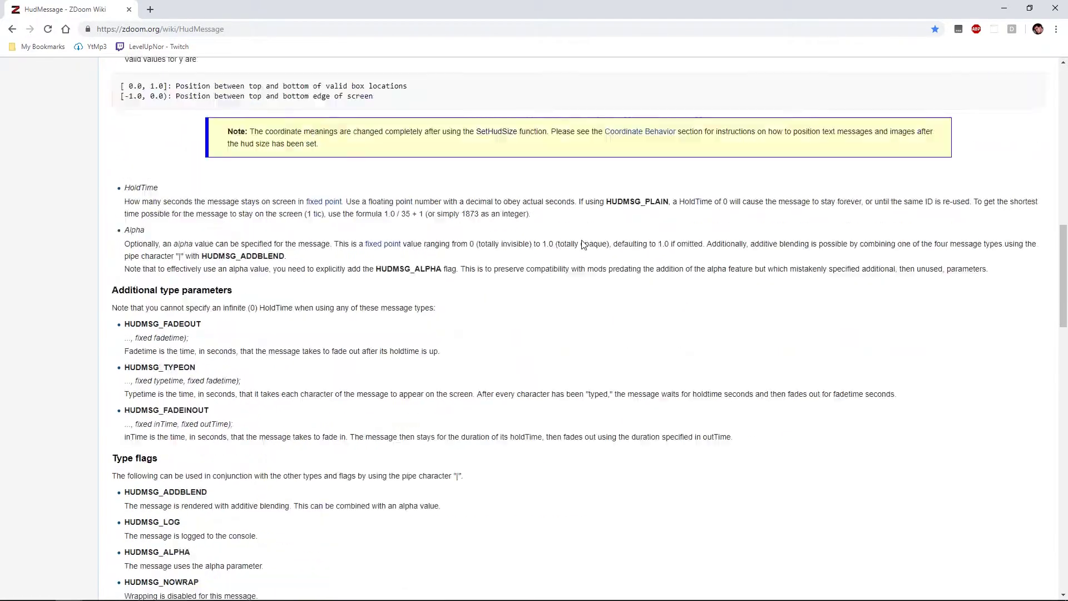
{"action": "scroll", "coordinate": [577, 243], "scroll_direction": "up", "scroll_amount": 1}
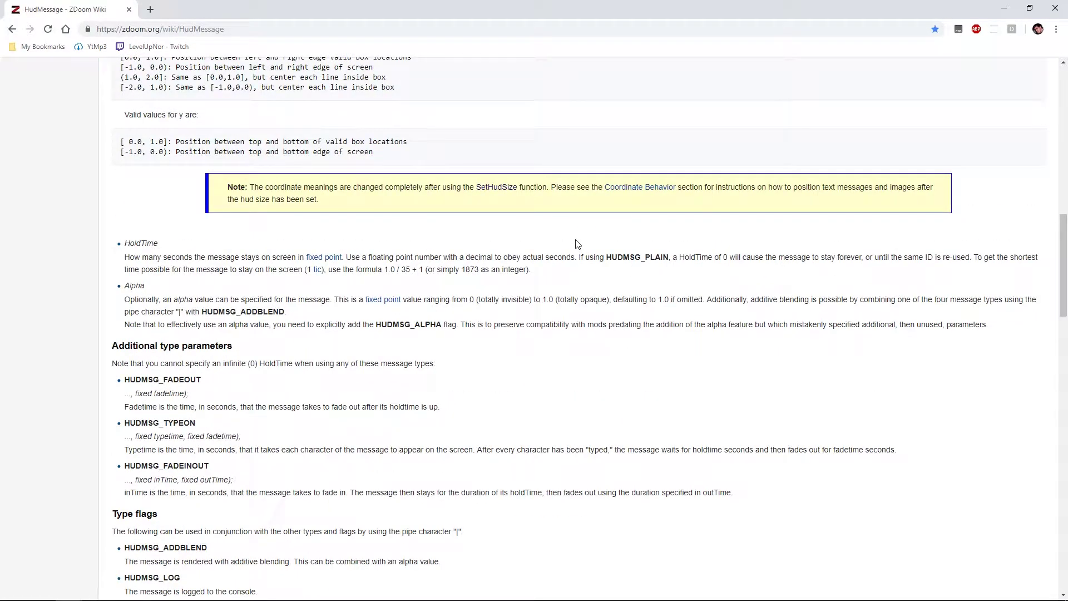
{"action": "scroll", "coordinate": [575, 243], "scroll_direction": "up", "scroll_amount": 1}
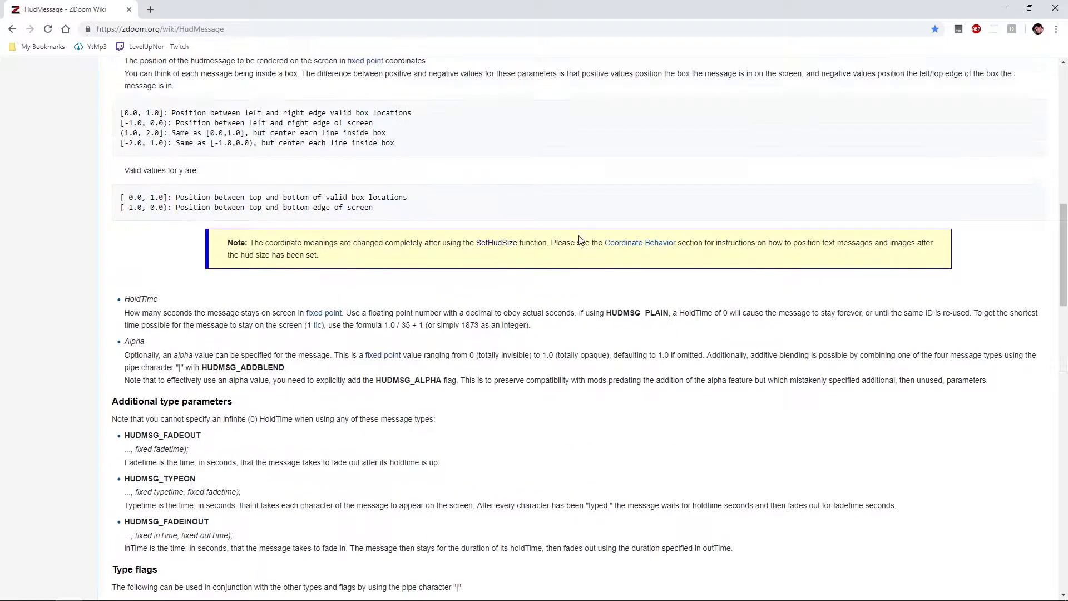
{"action": "scroll", "coordinate": [578, 240], "scroll_direction": "up", "scroll_amount": 5}
{"action": "scroll", "coordinate": [580, 237], "scroll_direction": "up", "scroll_amount": 4}
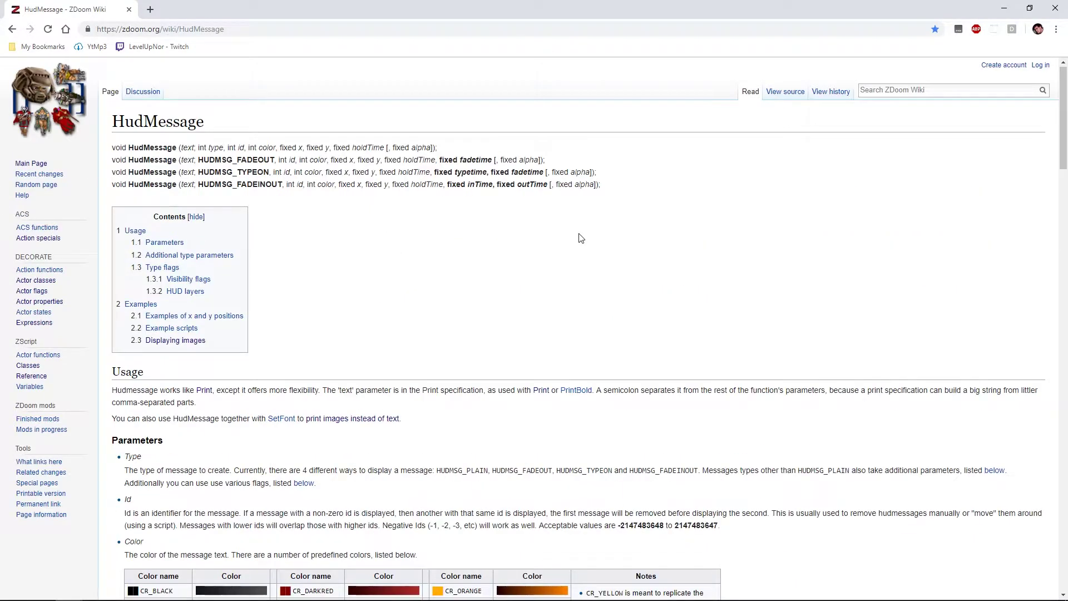
{"action": "scroll", "coordinate": [580, 237], "scroll_direction": "up", "scroll_amount": 1}
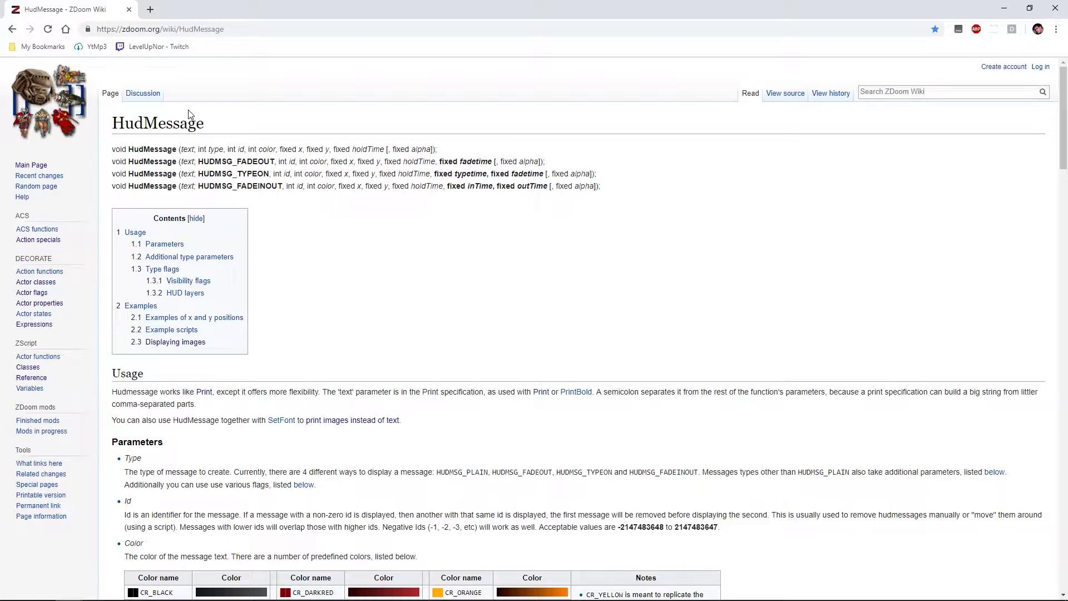
{"action": "left_click_drag", "start_coordinate": [112, 174], "coordinate": [547, 173]}
{"action": "left_click", "coordinate": [381, 278]}
{"action": "scroll", "coordinate": [234, 254], "scroll_direction": "down", "scroll_amount": 3}
{"action": "scroll", "coordinate": [248, 246], "scroll_direction": "up", "scroll_amount": 3}
{"action": "scroll", "coordinate": [248, 249], "scroll_direction": "down", "scroll_amount": 3}
{"action": "scroll", "coordinate": [248, 246], "scroll_direction": "up", "scroll_amount": 3}
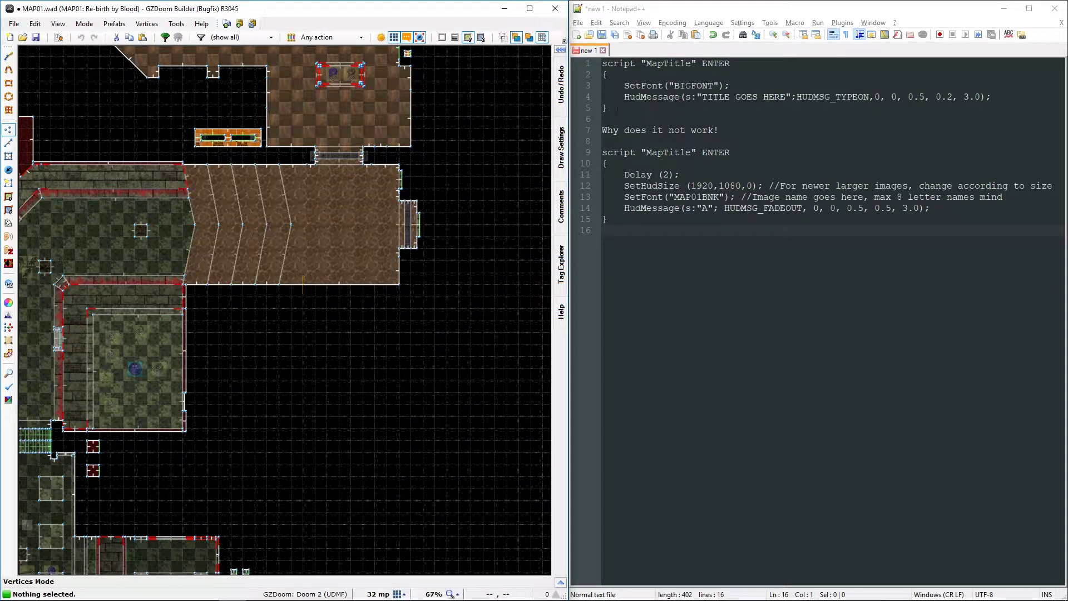
Select the first MapTitle script block (lines 1–5) in Notepad++ to copy it.
{"action": "left_click_drag", "start_coordinate": [616, 109], "coordinate": [576, 63]}
{"action": "key", "text": "ctrl+c"}
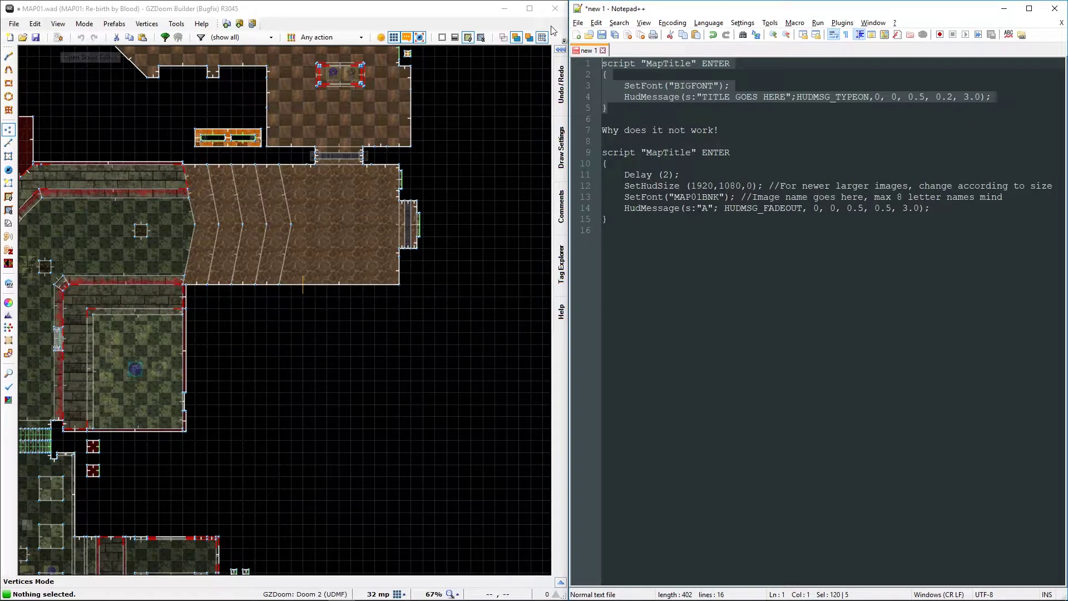
Maximize GZDoom Builder and paste the MapTitle BIGFONT script on a new line below the include.
{"action": "left_click", "coordinate": [529, 8]}
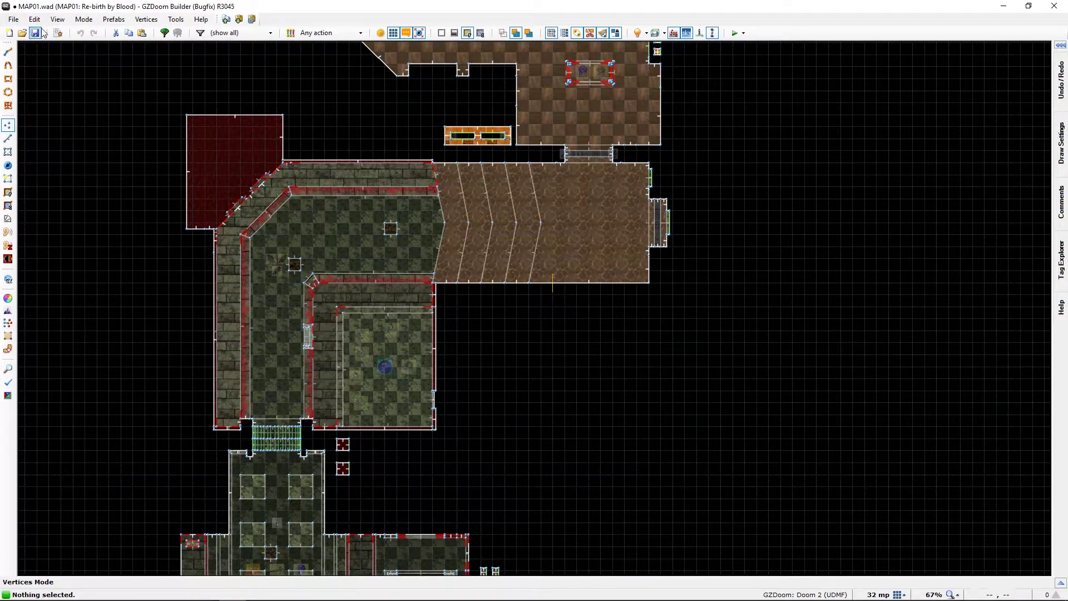
{"action": "left_click", "coordinate": [58, 33]}
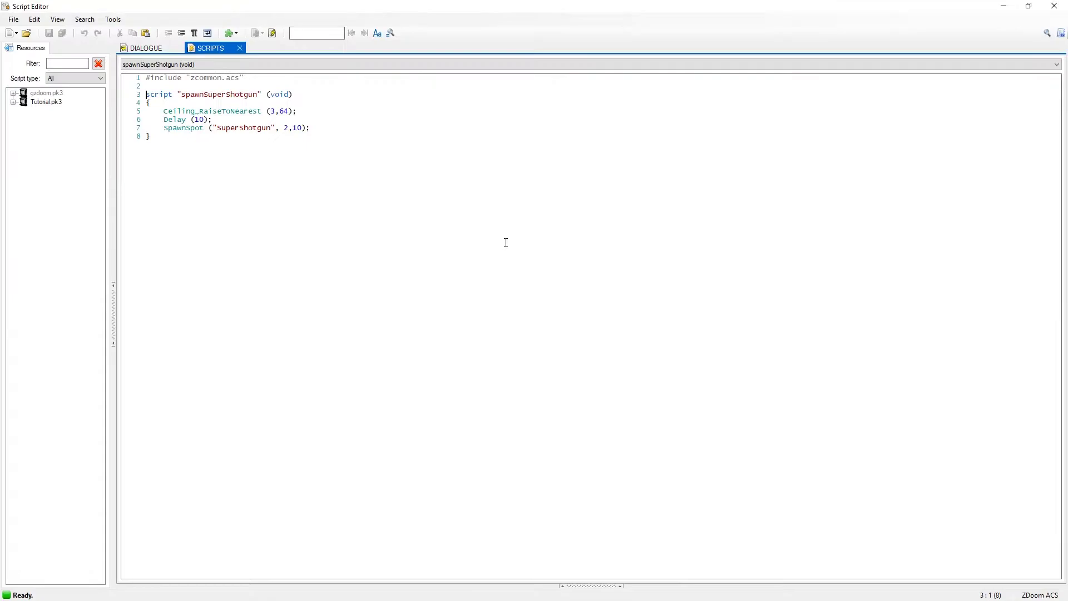
{"action": "left_click", "coordinate": [149, 86]}
{"action": "key", "text": "Return"}
{"action": "key", "text": "Return"}
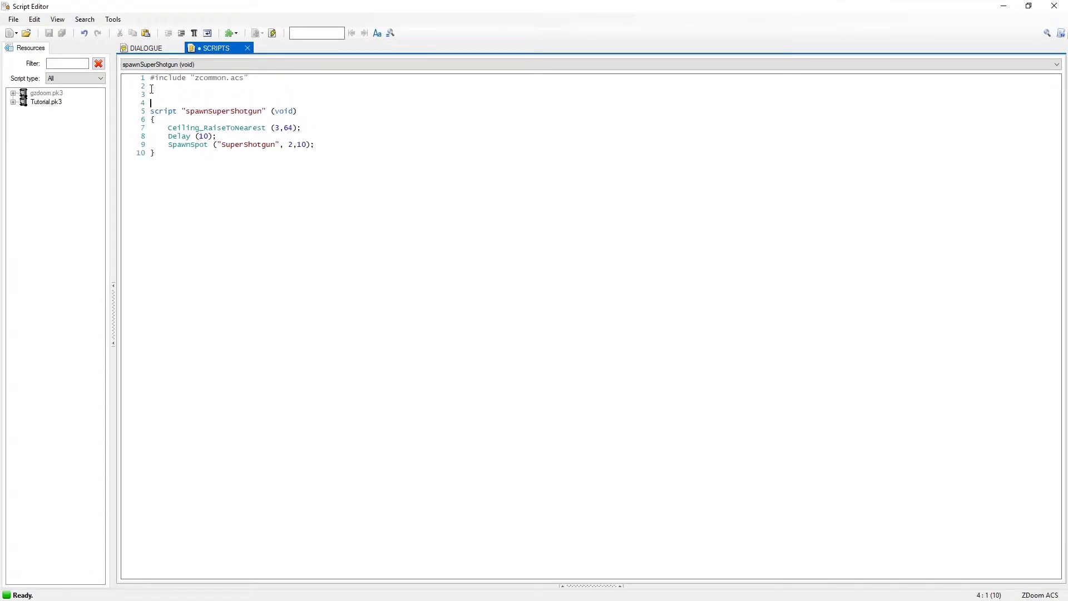
{"action": "key", "text": "ctrl+v"}
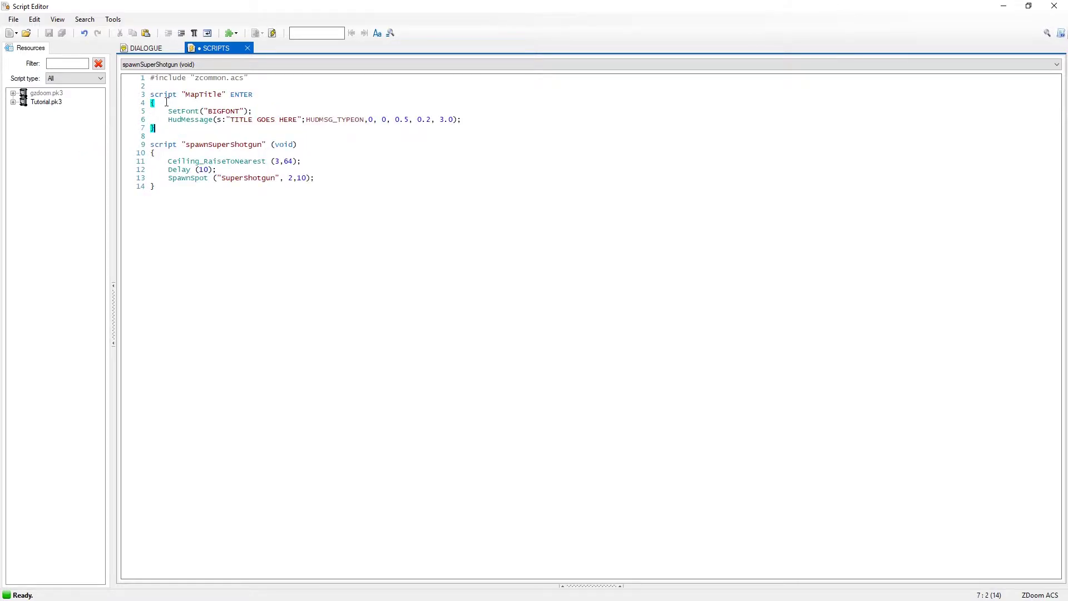
{"action": "left_click", "coordinate": [254, 95]}
Replace TITLE GOES HERE with 'REBIRTH BY BLOOD', compile with Ctrl+S, and close the Script Editor.
{"action": "left_click", "coordinate": [231, 119]}
{"action": "left_click_drag", "start_coordinate": [231, 120], "coordinate": [297, 122]}
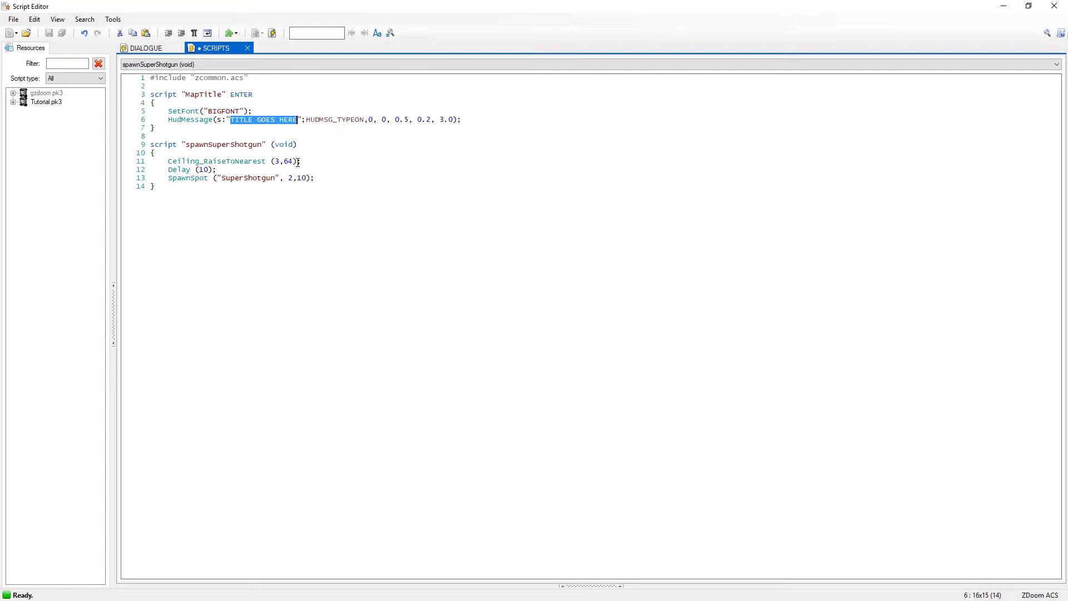
{"action": "type", "text": "REBIRTHY"}
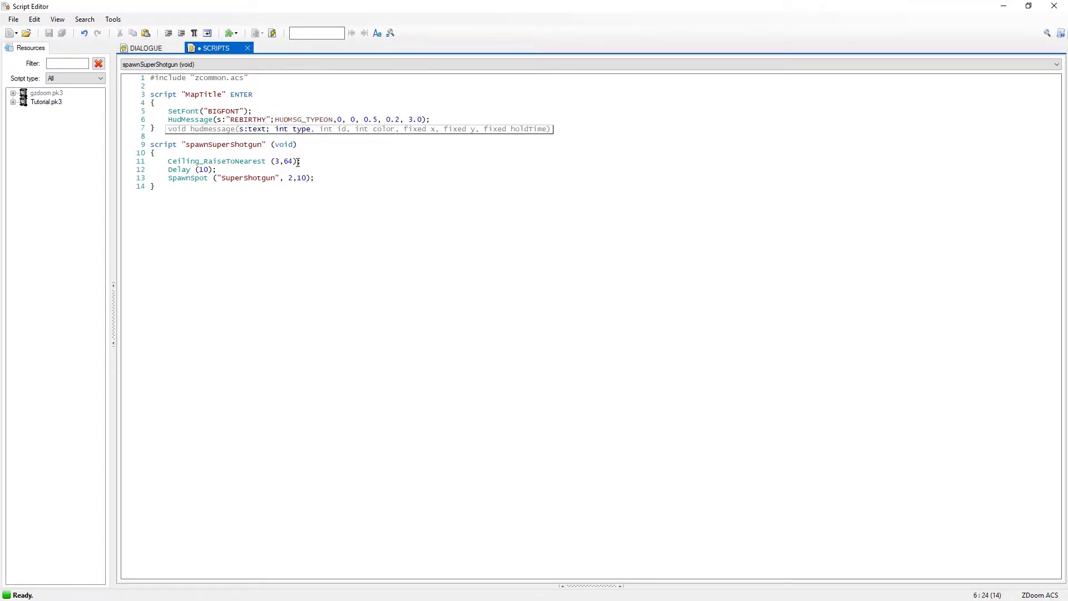
{"action": "key", "text": "BackSpace"}
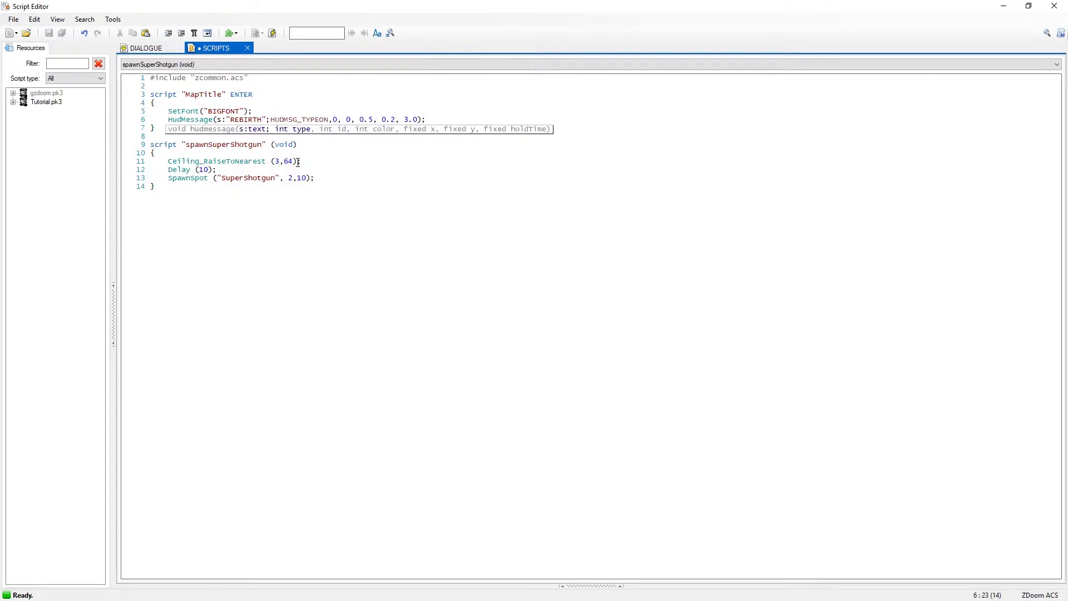
{"action": "type", "text": "EBY"}
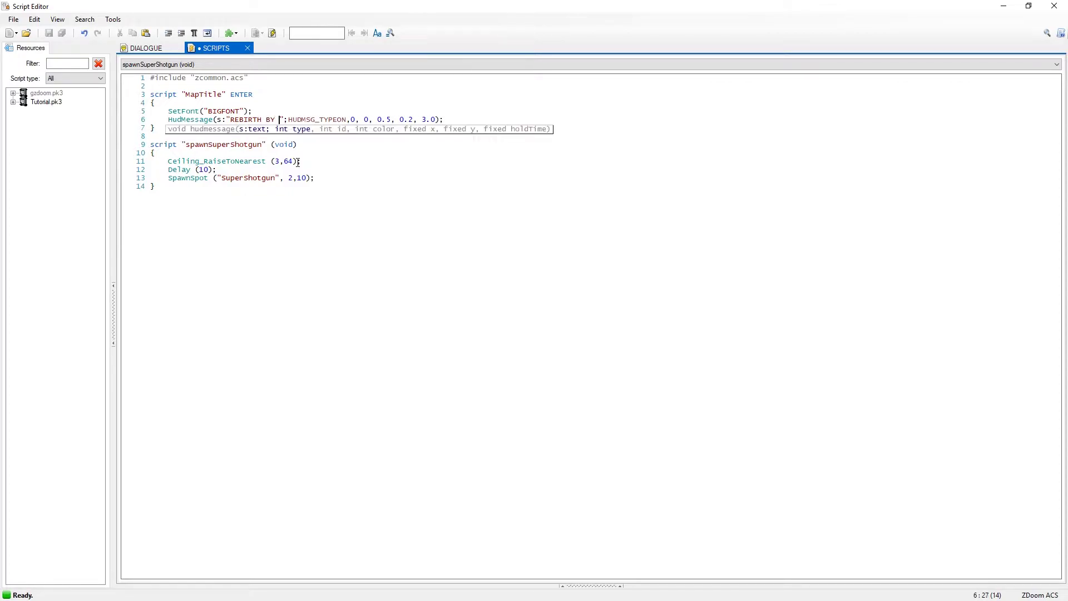
{"action": "type", "text": " BLOOD"}
{"action": "key", "text": "ctrl+s"}
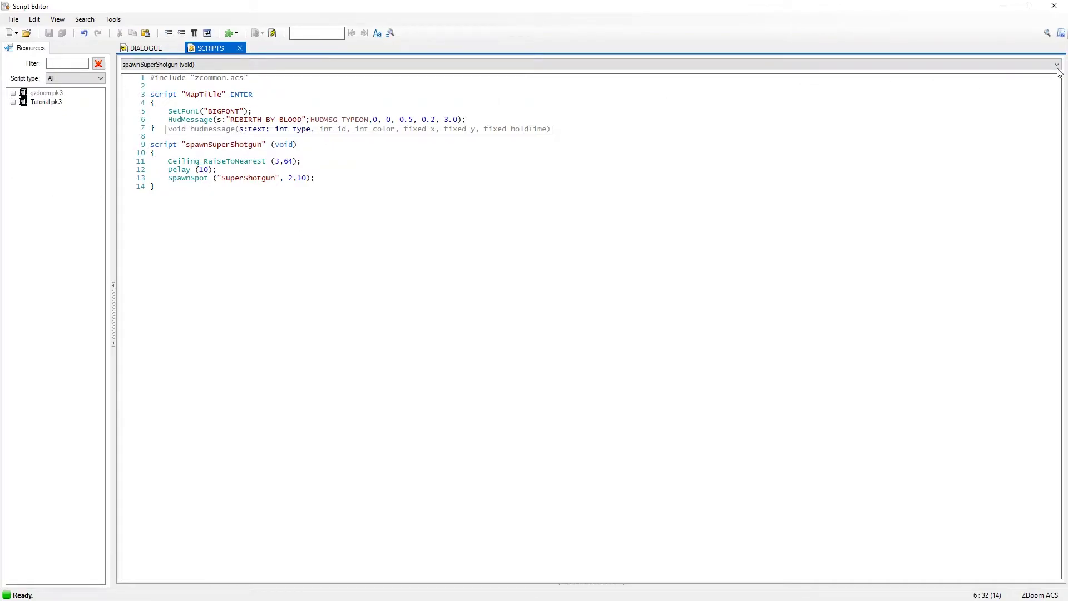
{"action": "left_click", "coordinate": [1055, 7]}
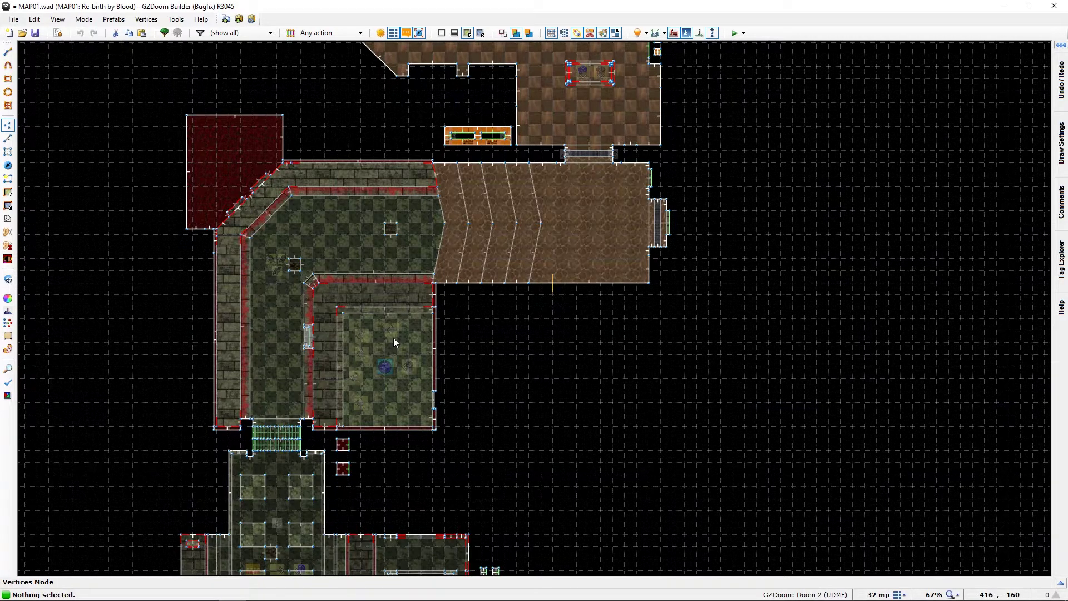
{"action": "key", "text": "F9"}
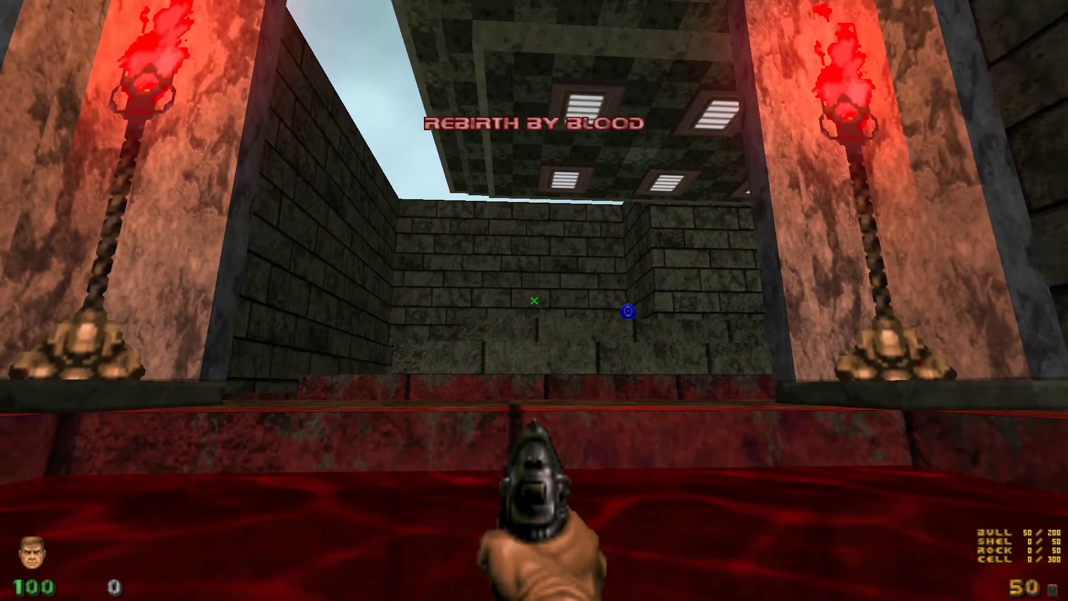
{"action": "key", "text": "w"}
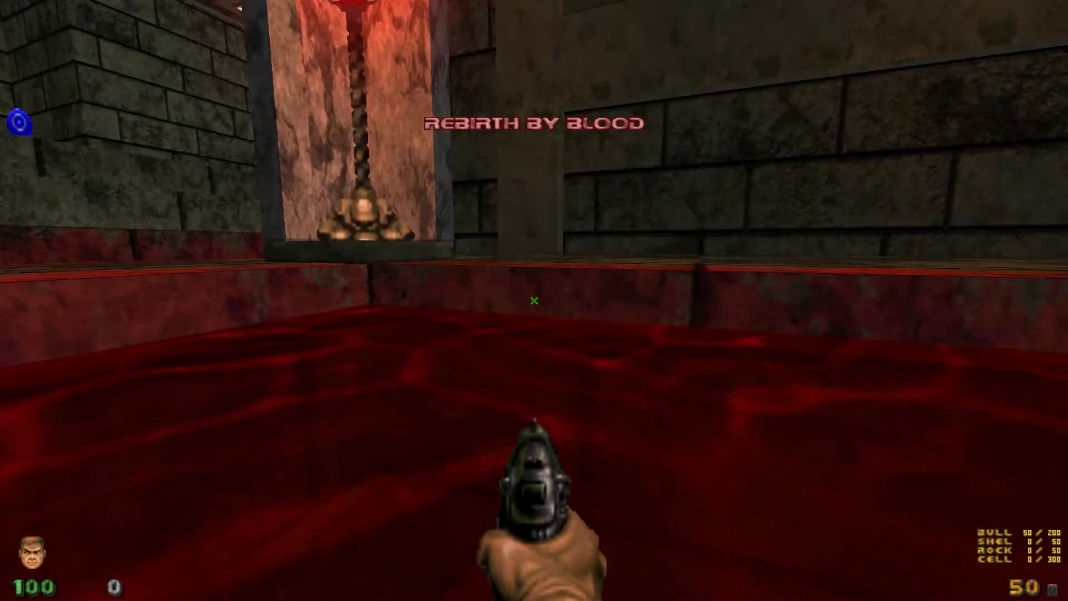
{"action": "key", "text": "Left"}
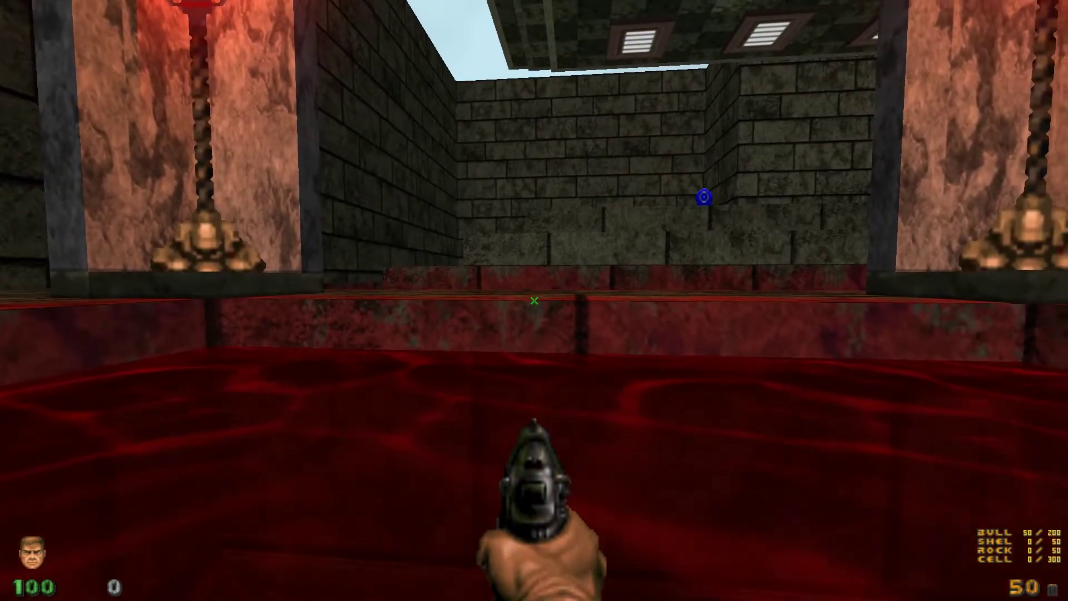
{"action": "key", "text": "alt+F4"}
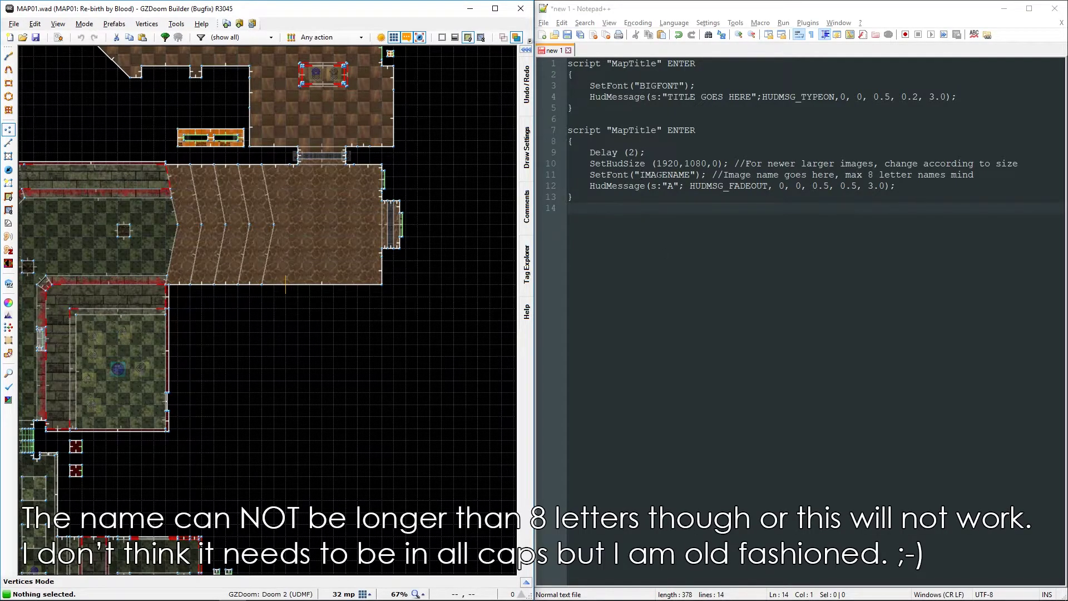
Replace the IMAGENAME placeholder on line 11 with MAP01BNK, without the .png extension.
{"action": "left_click_drag", "start_coordinate": [640, 175], "coordinate": [691, 174]}
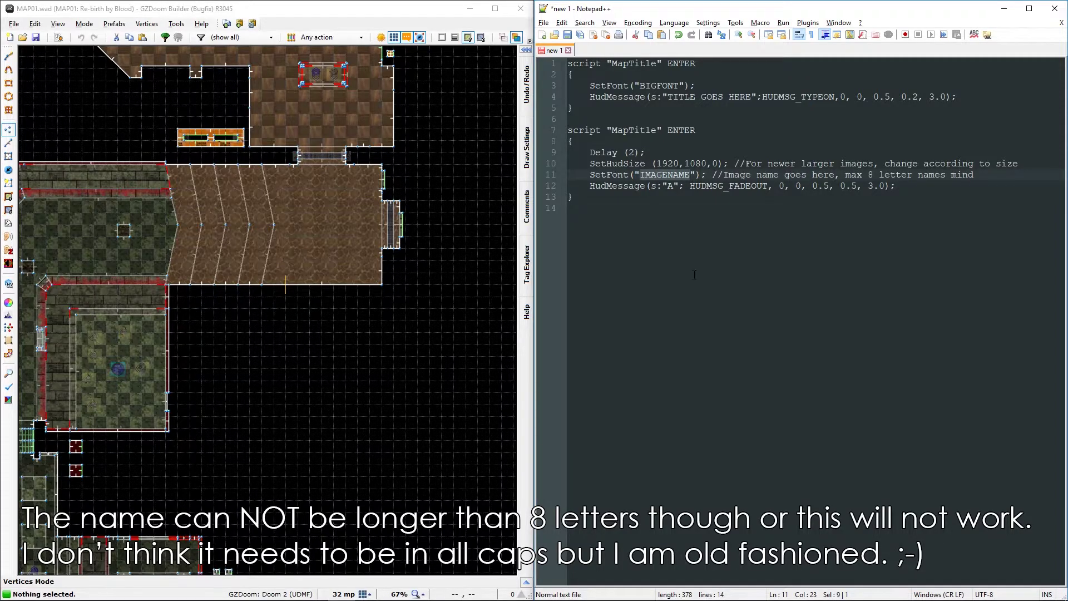
{"action": "type", "text": "MAP01BNK.png"}
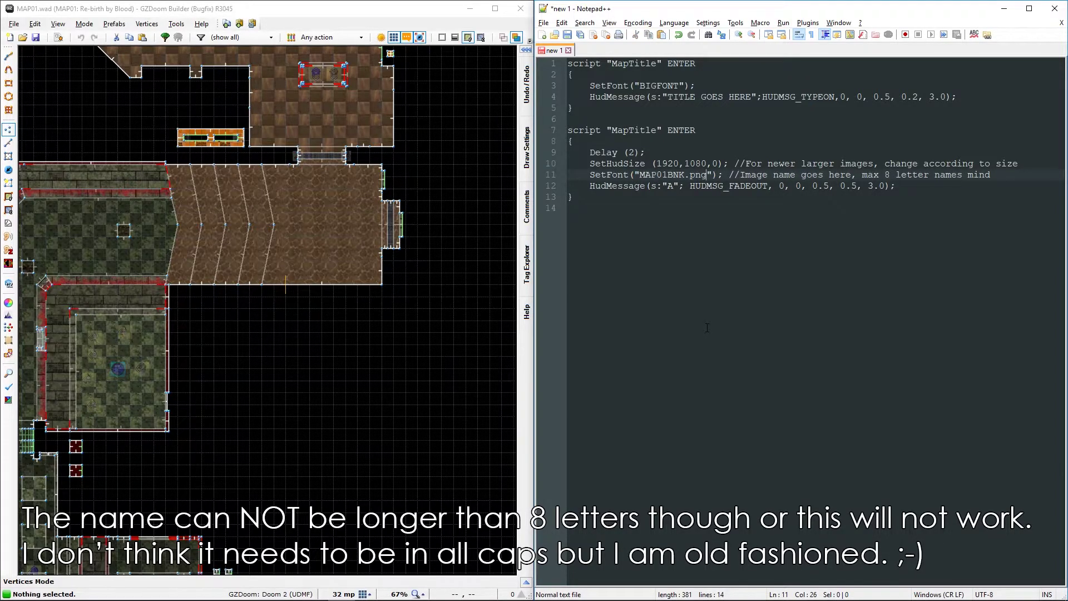
{"action": "key", "text": "BackSpace"}
{"action": "key", "text": "BackSpace"}
{"action": "key", "text": "BackSpace"}
{"action": "key", "text": "BackSpace"}
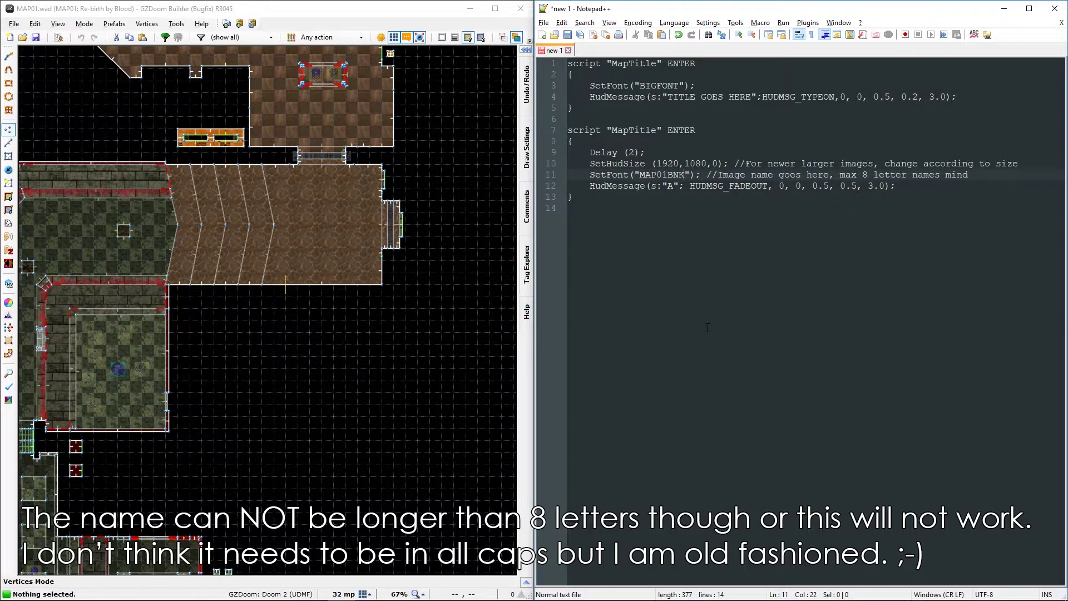
{"action": "left_click", "coordinate": [706, 327]}
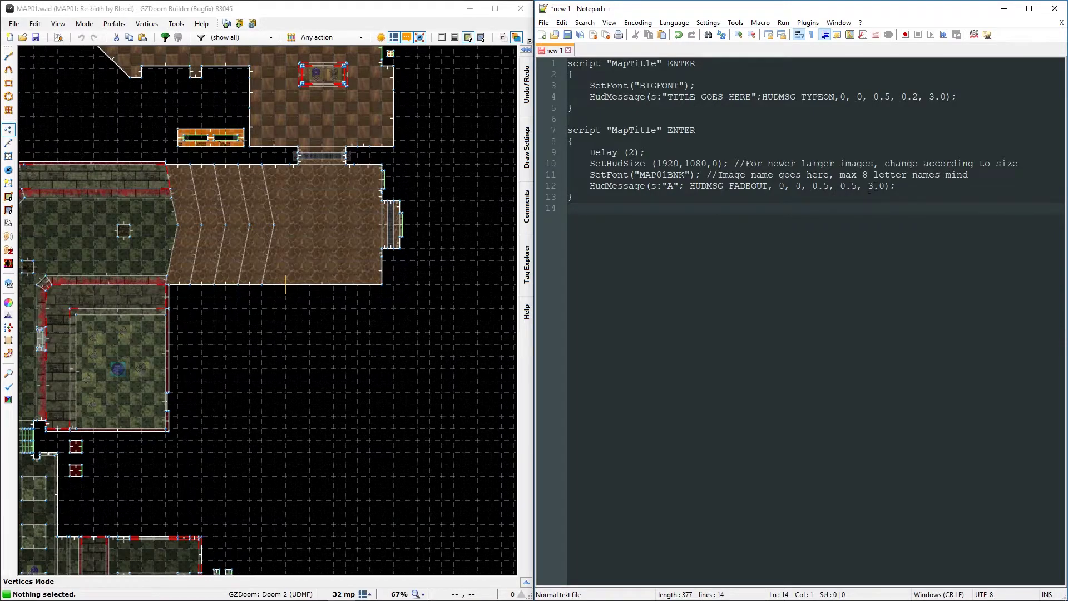
Select the whole second MapTitle script, lines 7–13, in Notepad++.
{"action": "left_click", "coordinate": [584, 203]}
{"action": "key", "text": "shift+Up"}
{"action": "key", "text": "shift+Up"}
{"action": "key", "text": "shift+Up"}
{"action": "left_click", "coordinate": [585, 203]}
{"action": "key", "text": "shift+Up"}
{"action": "key", "text": "shift+Up"}
{"action": "key", "text": "shift+Up"}
{"action": "key", "text": "shift+Up"}
{"action": "key", "text": "shift+Up"}
{"action": "key", "text": "ctrl+c"}
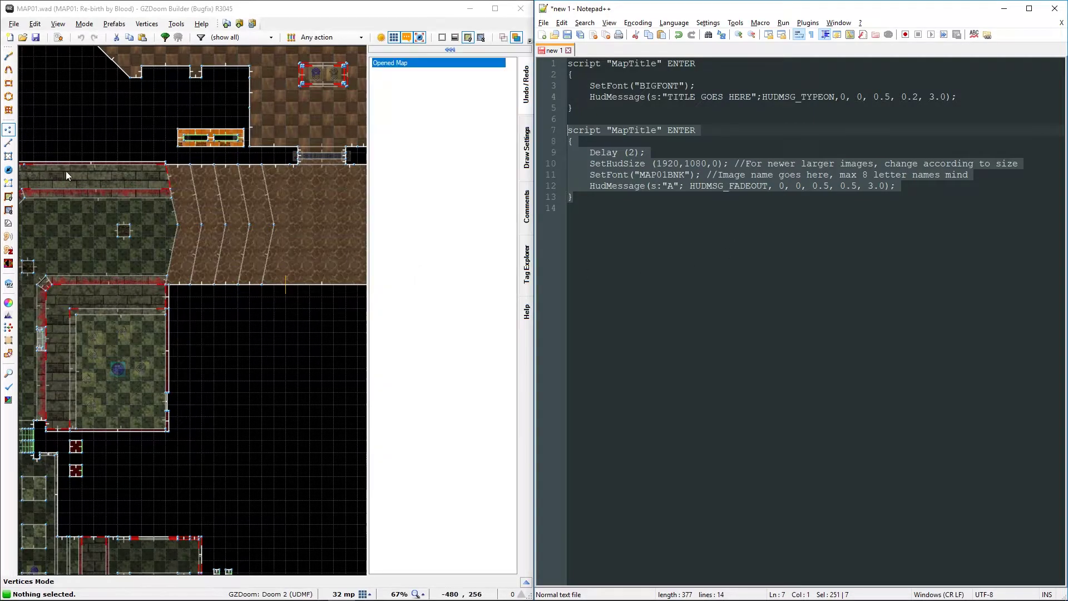
Bring GZDoom Builder back full screen with the map's script editor open.
{"action": "left_click", "coordinate": [304, 287]}
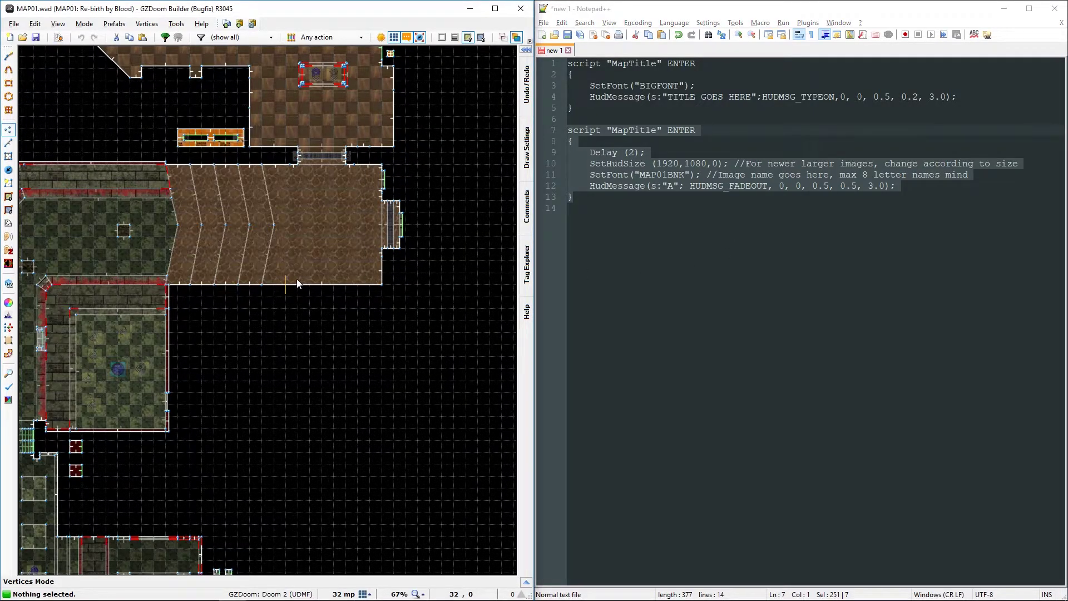
{"action": "left_click", "coordinate": [495, 11]}
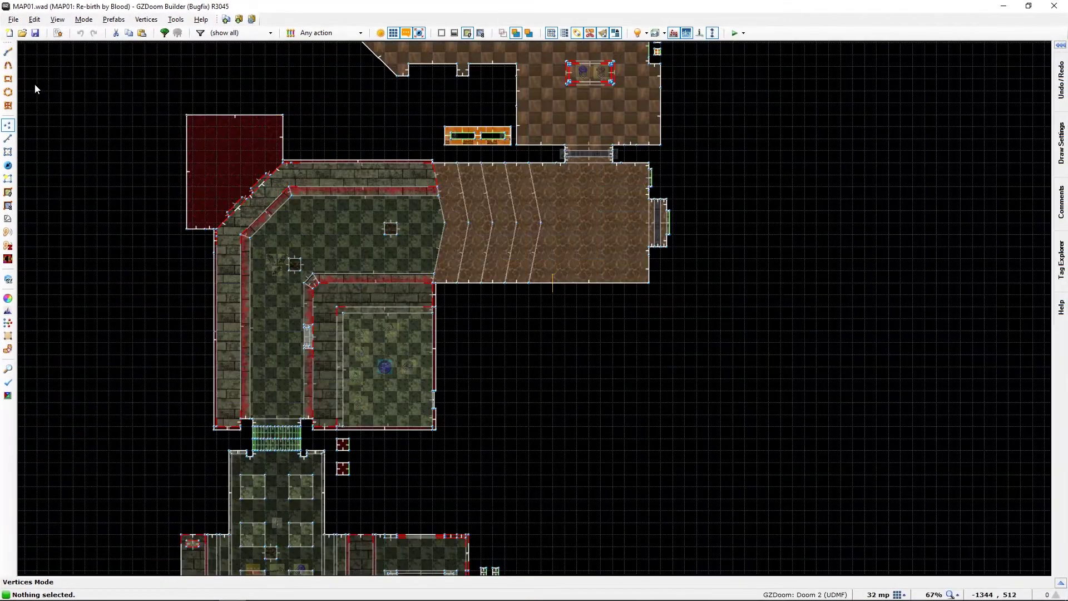
{"action": "left_click", "coordinate": [58, 20]}
{"action": "left_click", "coordinate": [57, 19]}
Paste the MAP01BNK MapTitle script at line 3, above spawnSuperShotgun.
{"action": "key", "text": "F10"}
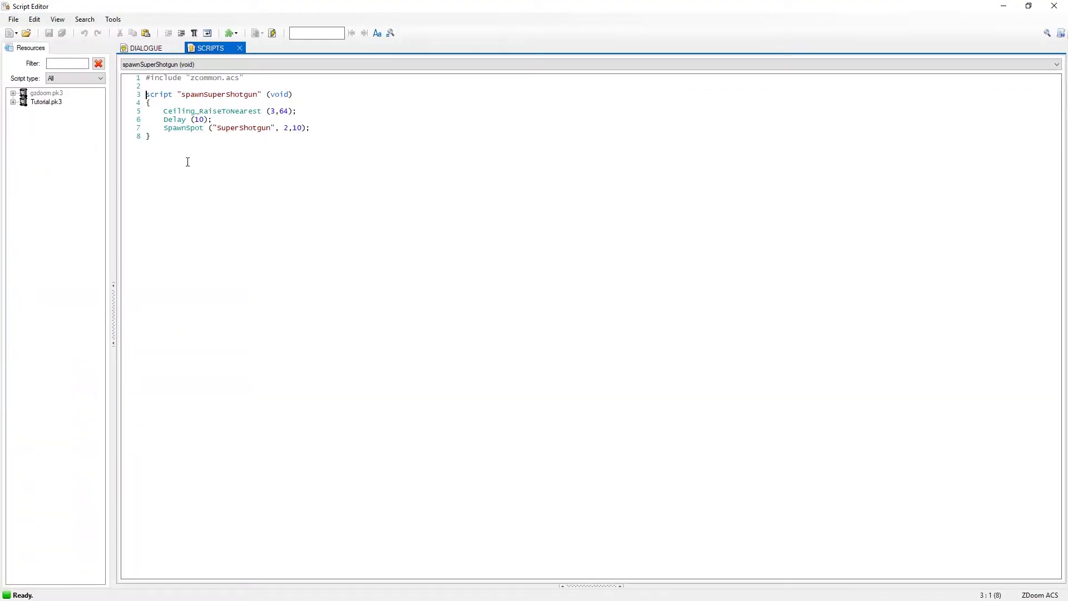
{"action": "key", "text": "Return"}
{"action": "key", "text": "Return"}
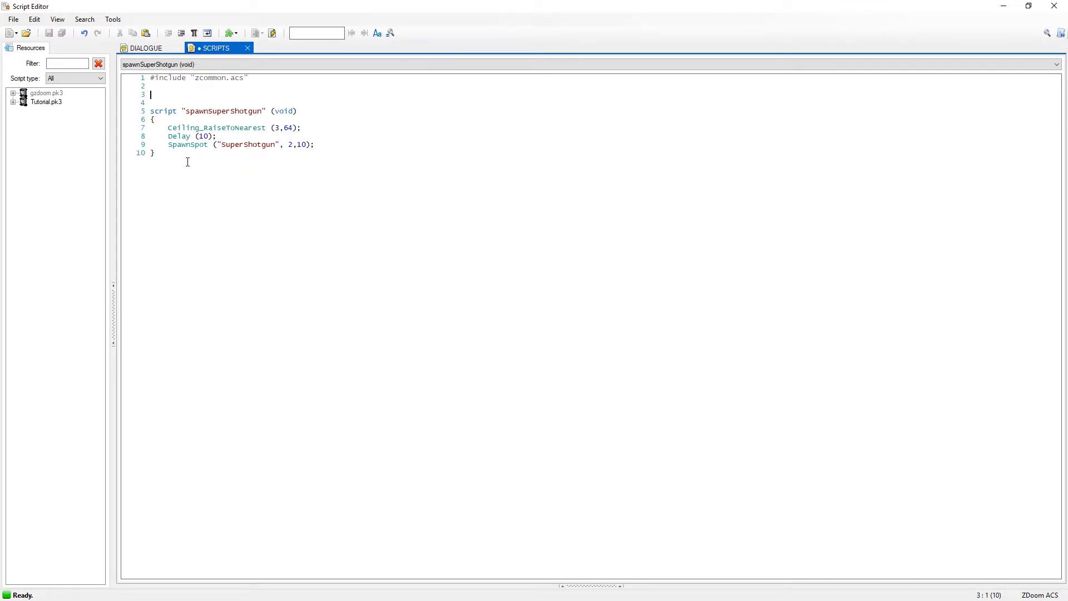
{"action": "key", "text": "ctrl+v"}
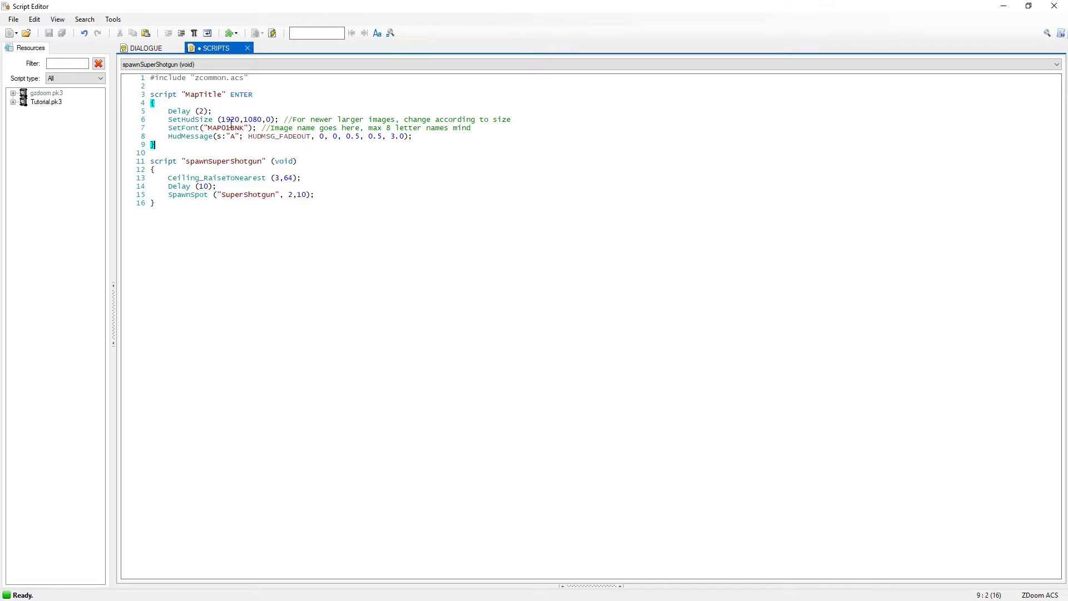
Compile the map scripts twice to confirm no errors, then close the Script Editor.
{"action": "key", "text": "ctrl+s"}
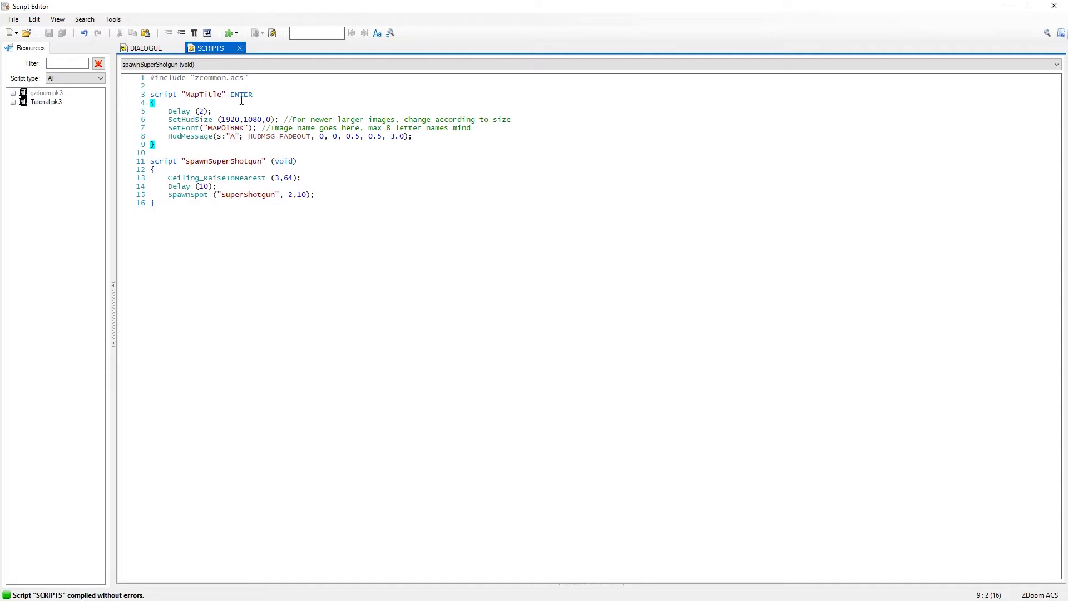
{"action": "left_click", "coordinate": [273, 34]}
{"action": "left_click", "coordinate": [1054, 6]}
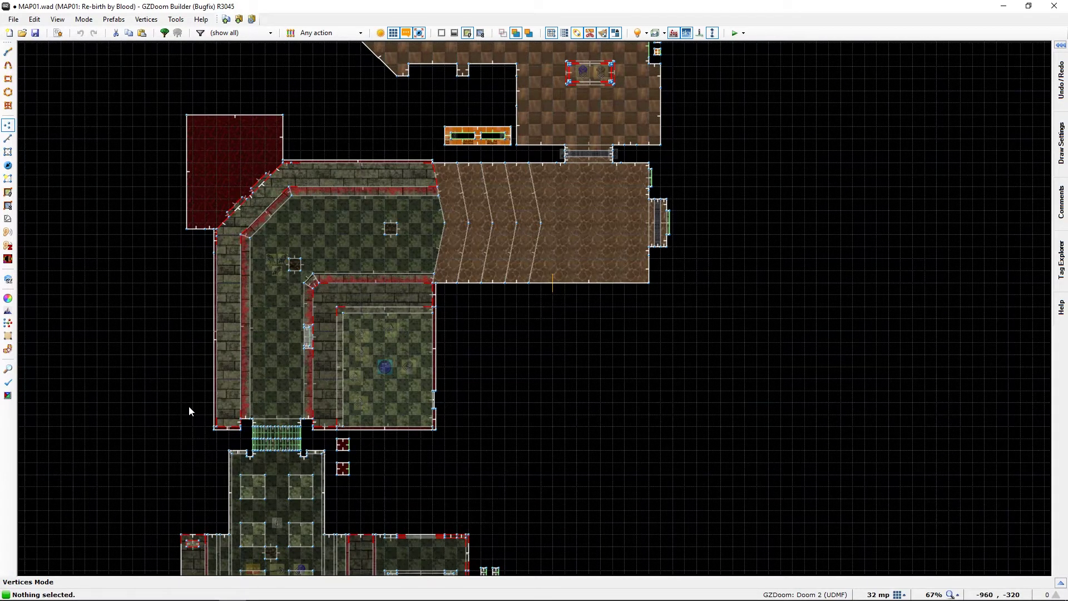
{"action": "key", "text": "XF86AudioMute"}
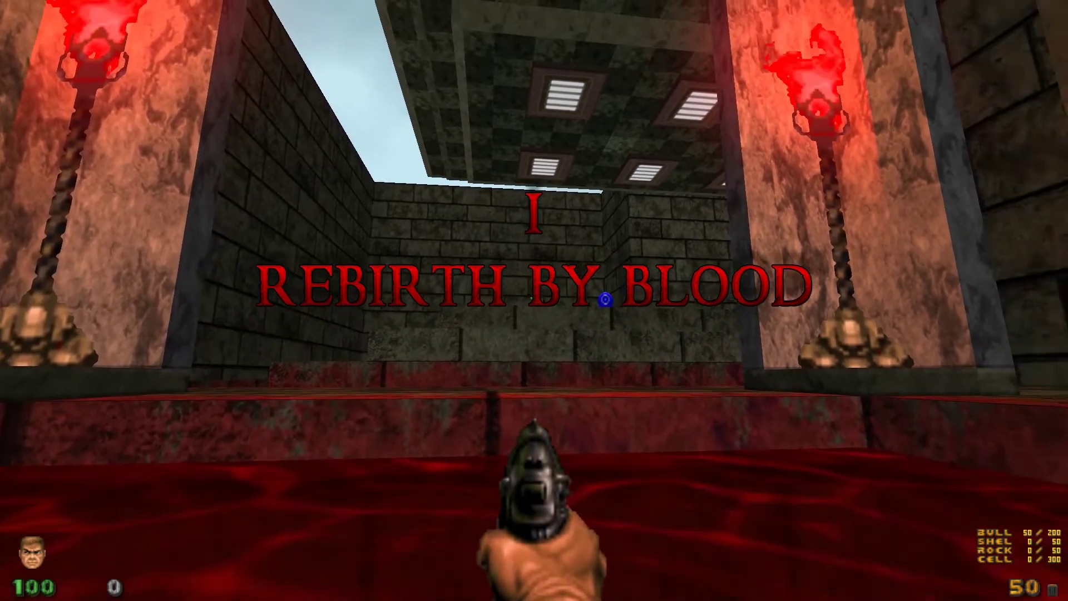
{"action": "key", "text": "w"}
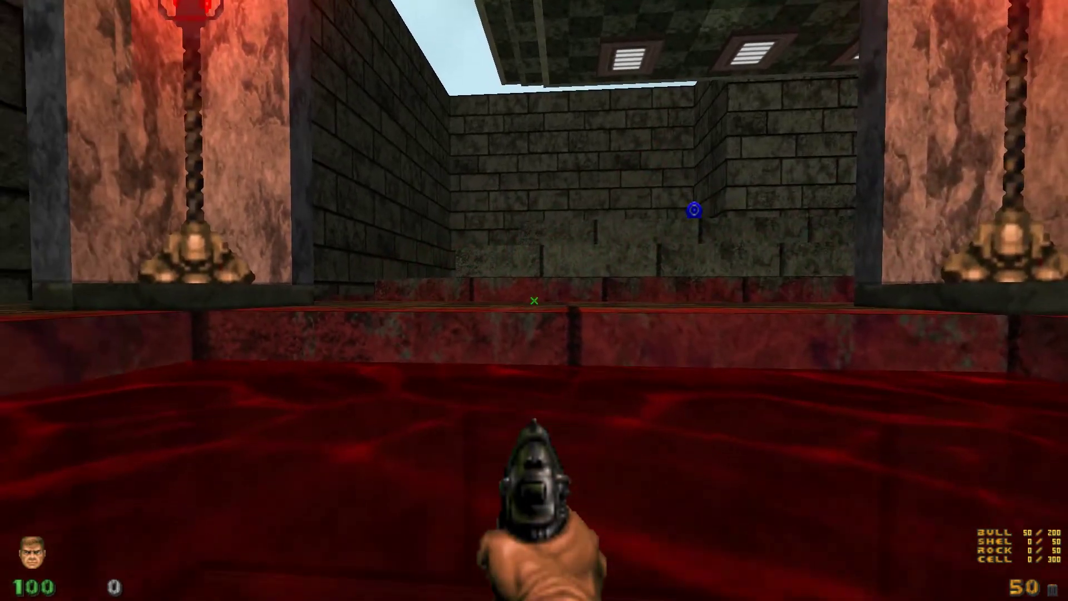
{"action": "key", "text": "w"}
{"action": "key", "text": "w"}
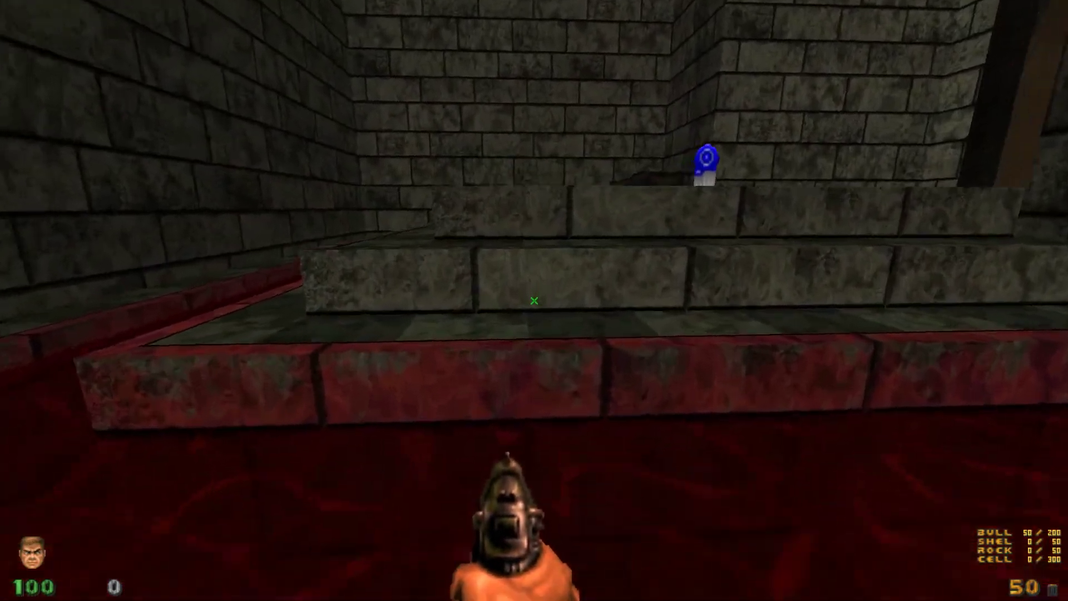
{"action": "key", "text": "alt+F4"}
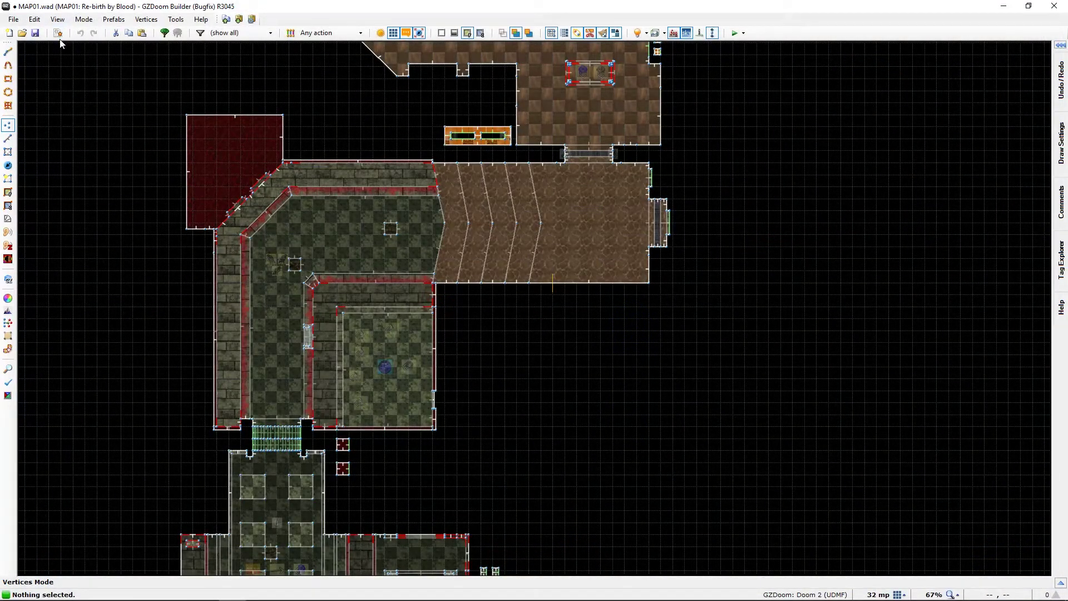
Reopen the Script Editor showing the MAP01BNK fade-out MapTitle above spawnSuperShotgun.
{"action": "left_click", "coordinate": [58, 32]}
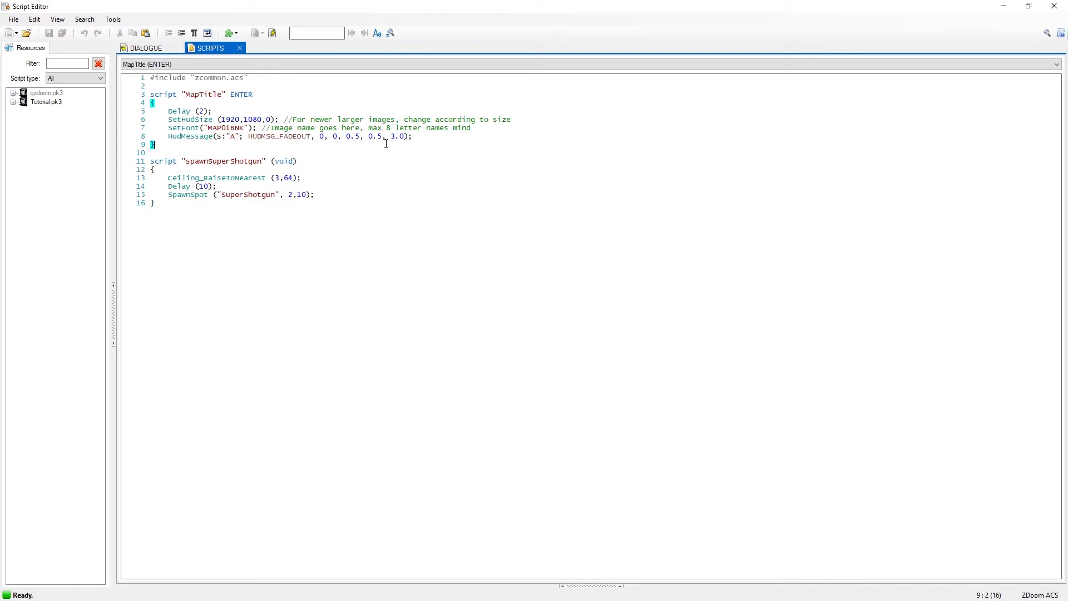
Close the Script Editor window to return to the MAP01 map editor.
{"action": "left_click", "coordinate": [1053, 6]}
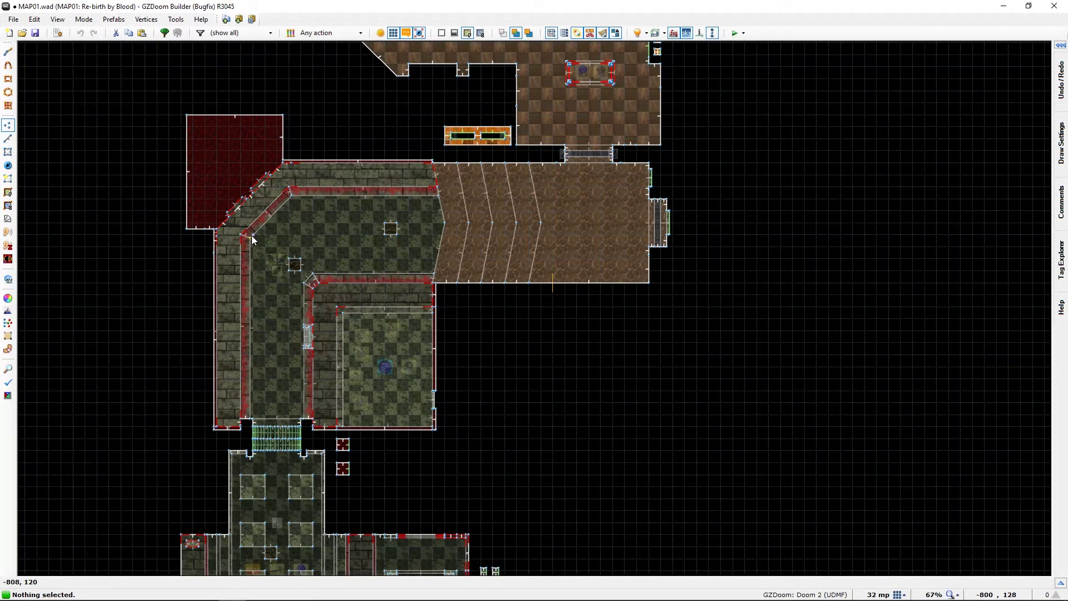